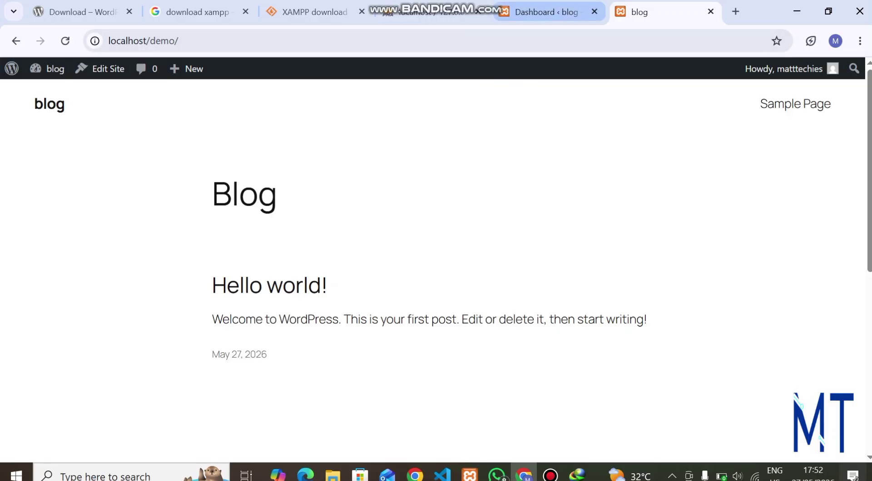
Open the WordPress admin dashboard at localhost/demo/wp-admin.
mouse_move(52, 69)
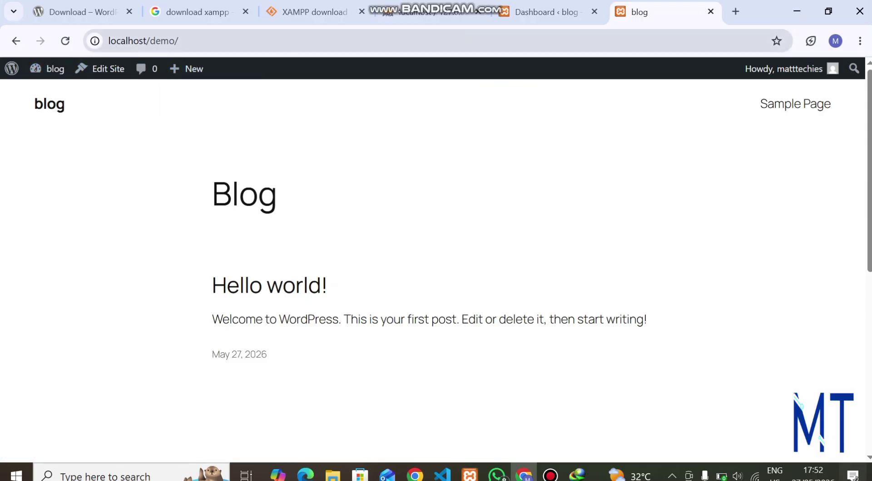
key("ctrl+l")
key("End")
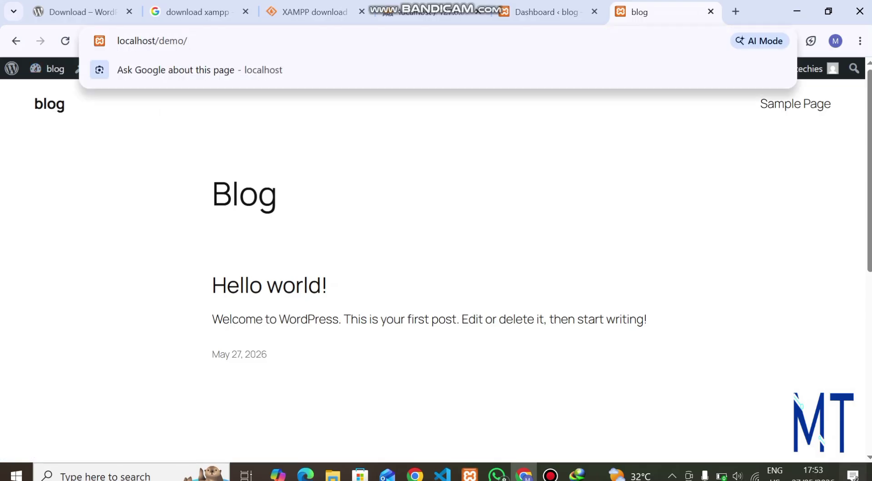
type("wp-admin")
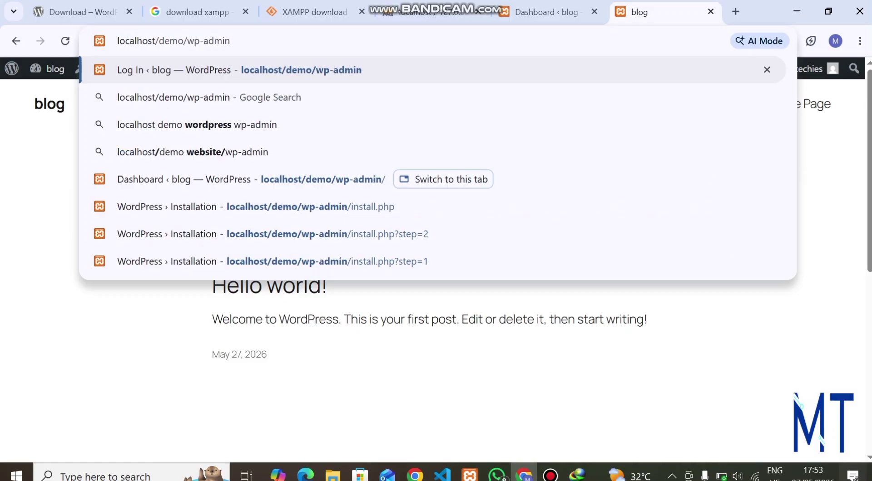
key("Return")
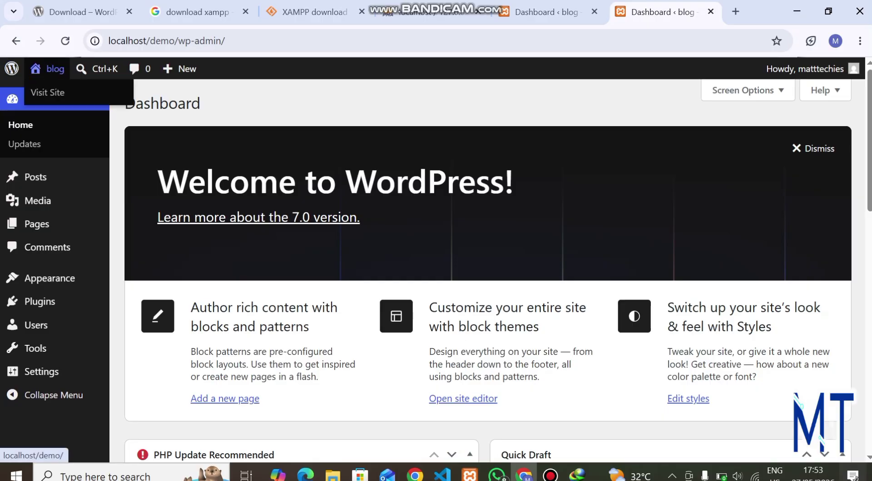
Open the blog's public front page in a separate browser tab and return to the admin dashboard.
middle_click(47, 92)
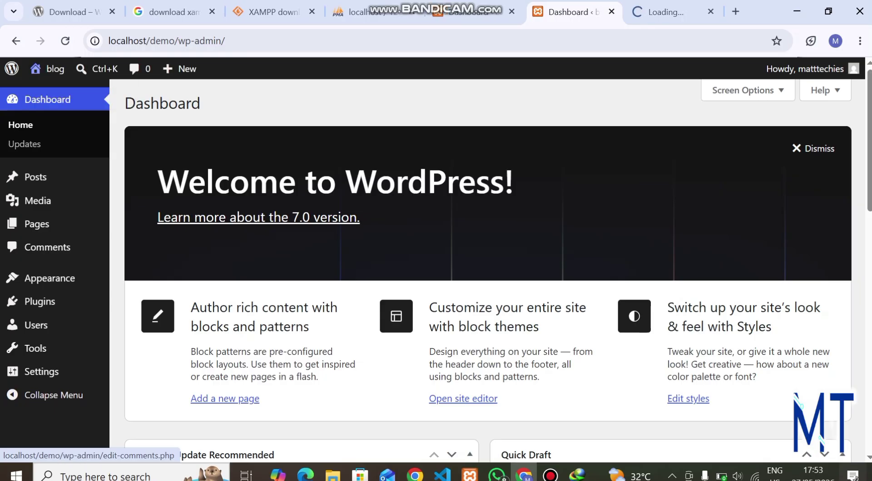
left_click(663, 11)
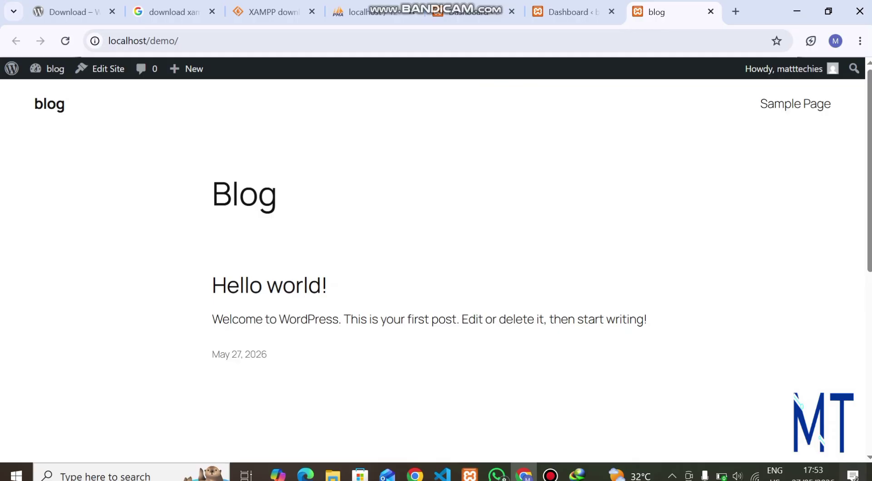
left_click(570, 11)
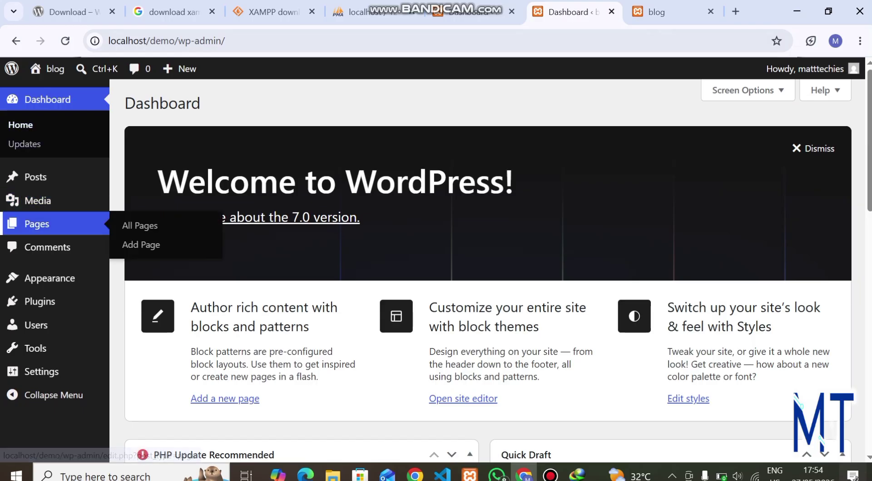
Go to the site's installed themes, look over them and open the page for adding a new theme.
mouse_move(49, 278)
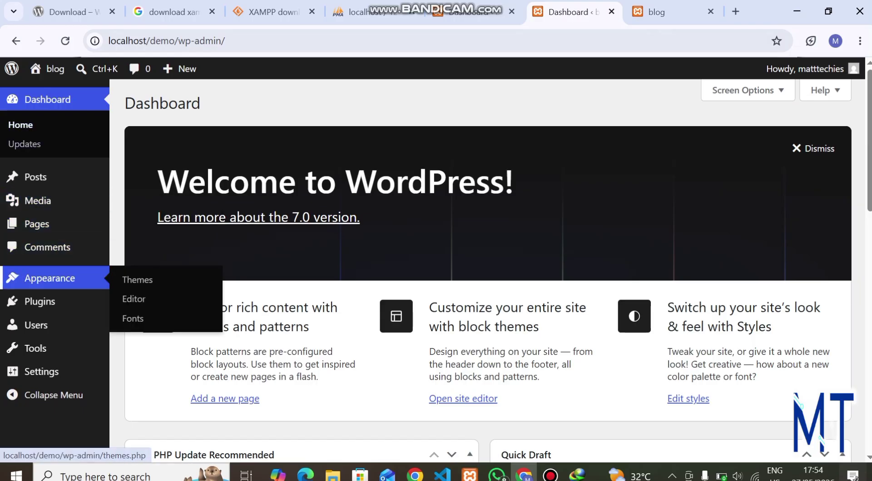
left_click(137, 279)
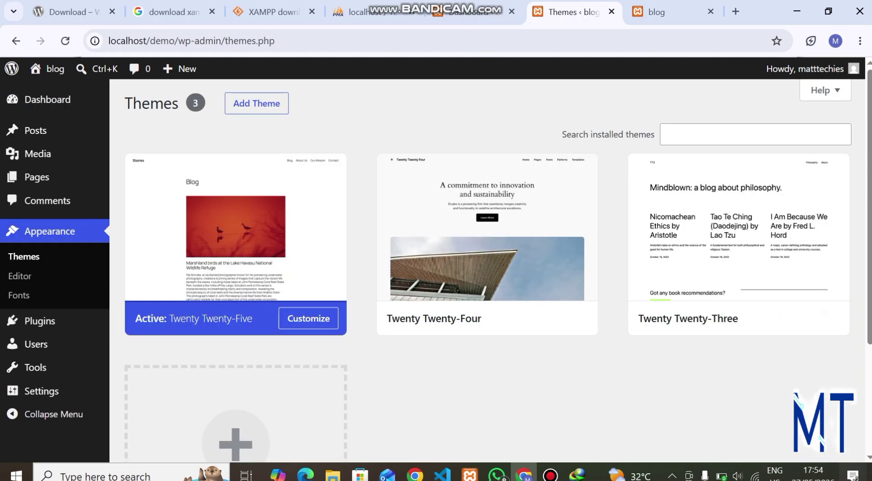
scroll(458, 227, "down", 1)
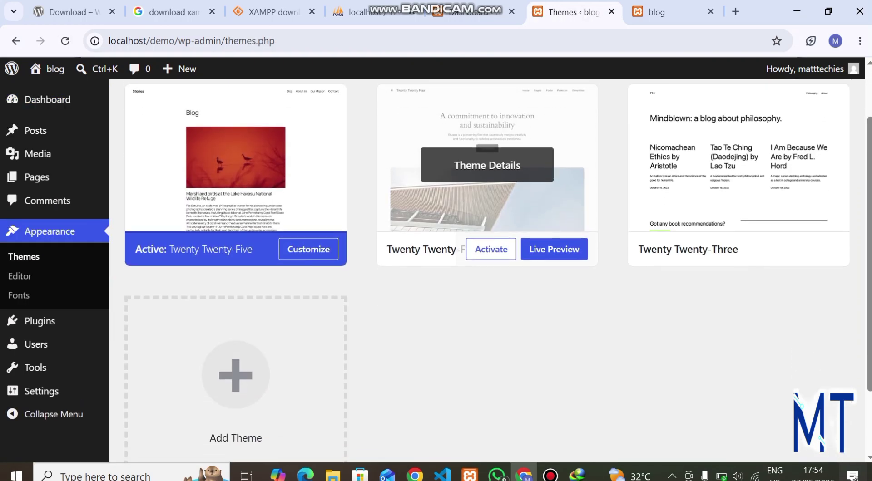
scroll(236, 182, "up", 1)
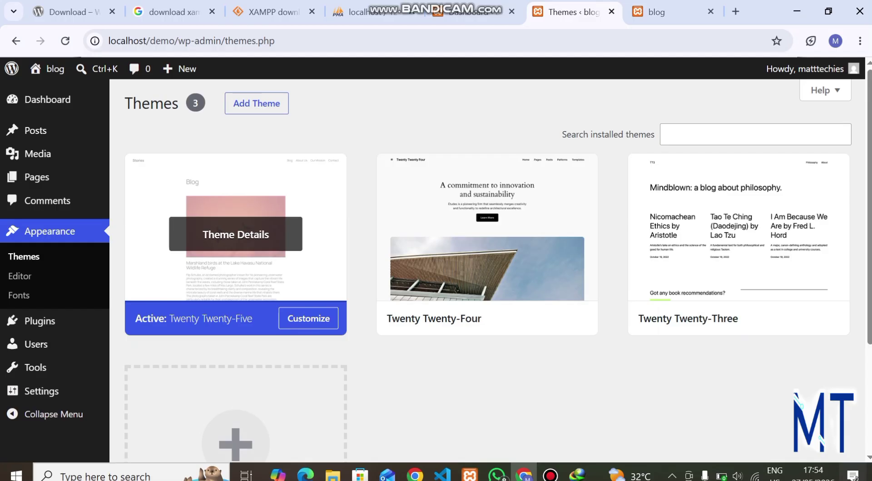
left_click(257, 104)
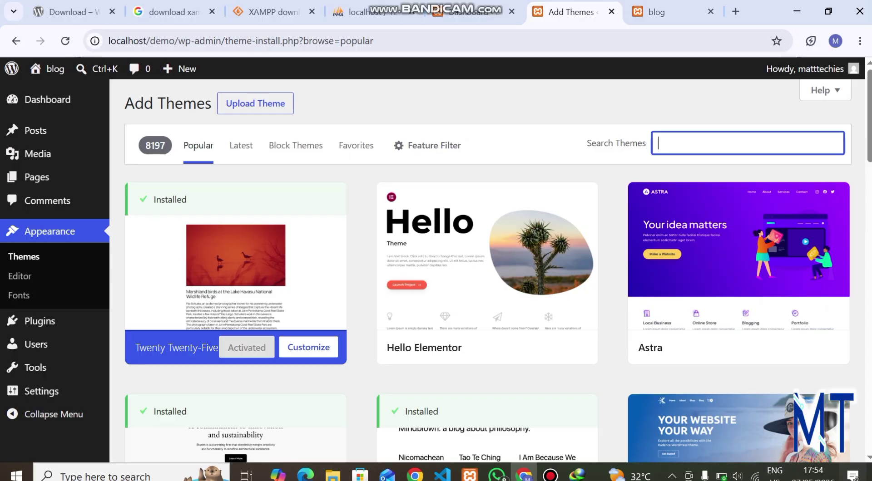
Search the theme directory for "zone", shorten the search to "zon" and look through the listed themes.
type("zone")
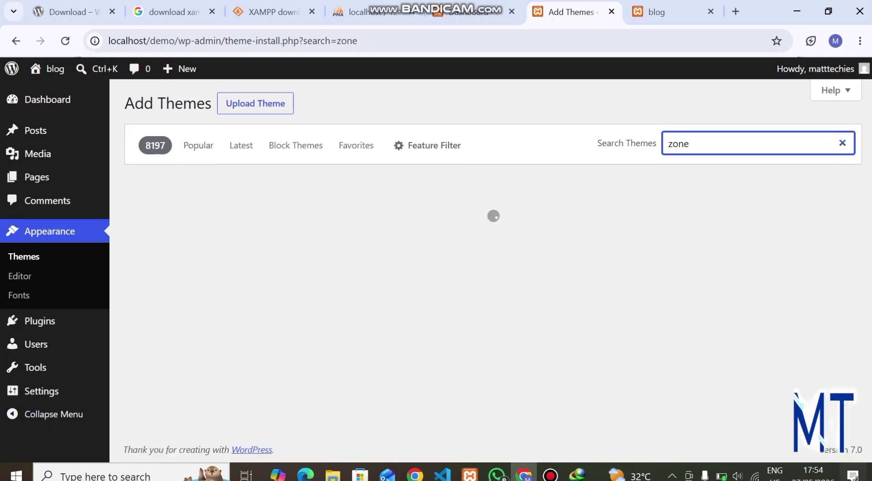
key("BackSpace")
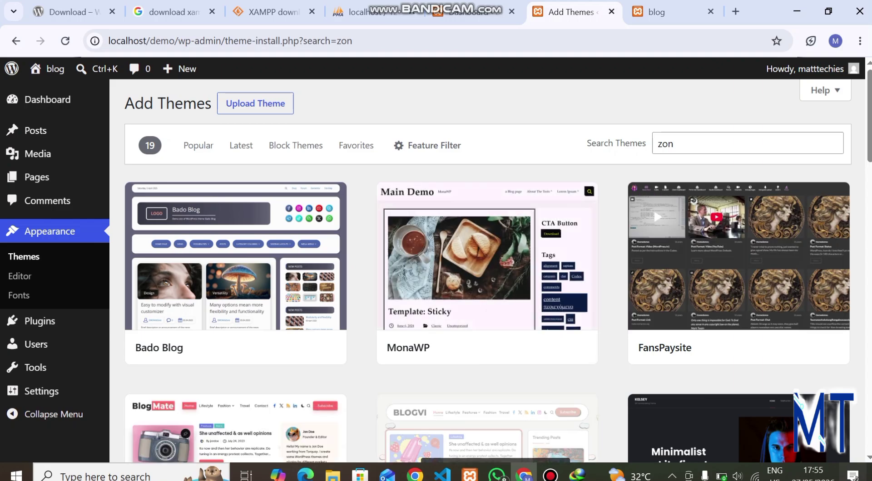
scroll(487, 436, "down", 2)
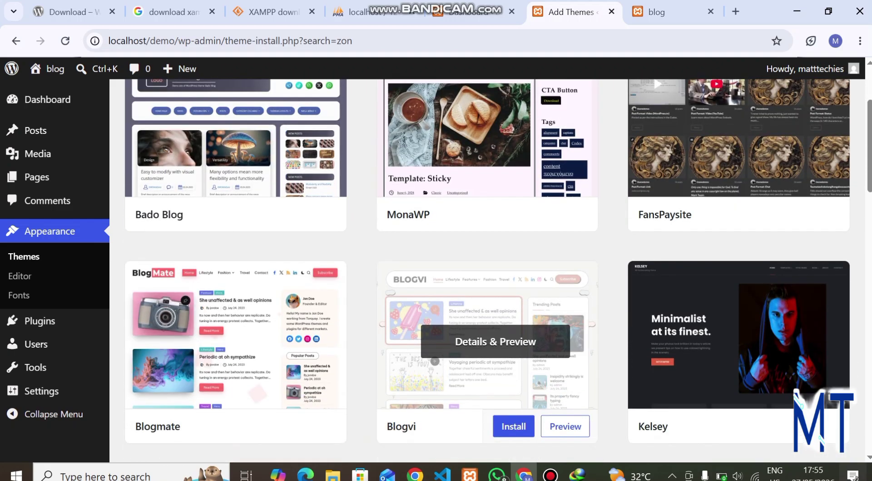
scroll(487, 436, "up", 2)
scroll(487, 254, "down", 8)
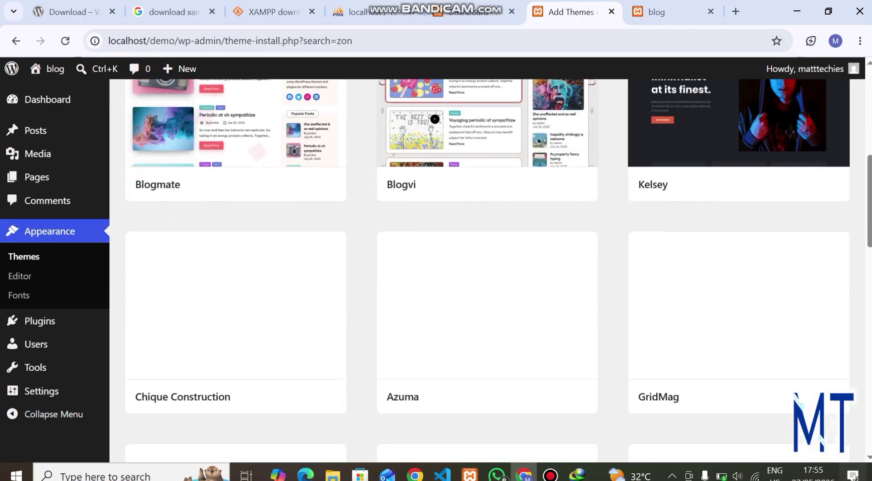
scroll(487, 254, "up", 8)
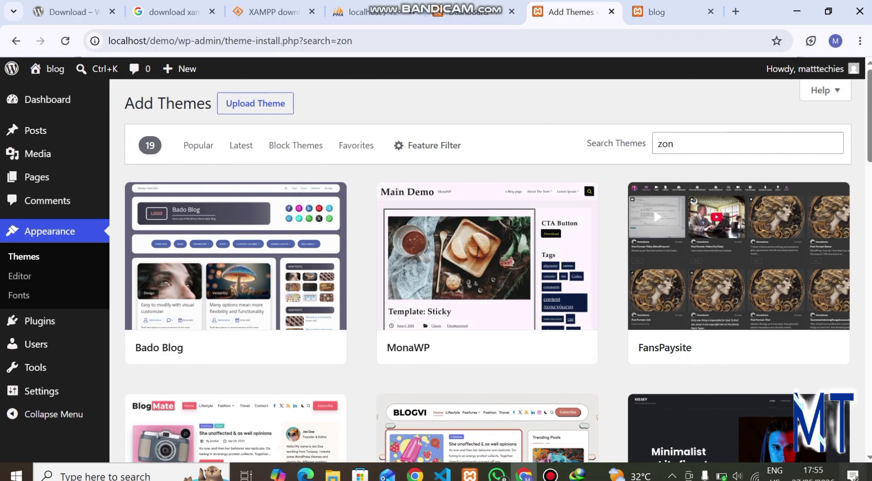
Clear the theme search and search the directory again for "zon" to find the Zon theme.
left_click(682, 144)
key("BackSpace")
key("BackSpace")
key("BackSpace")
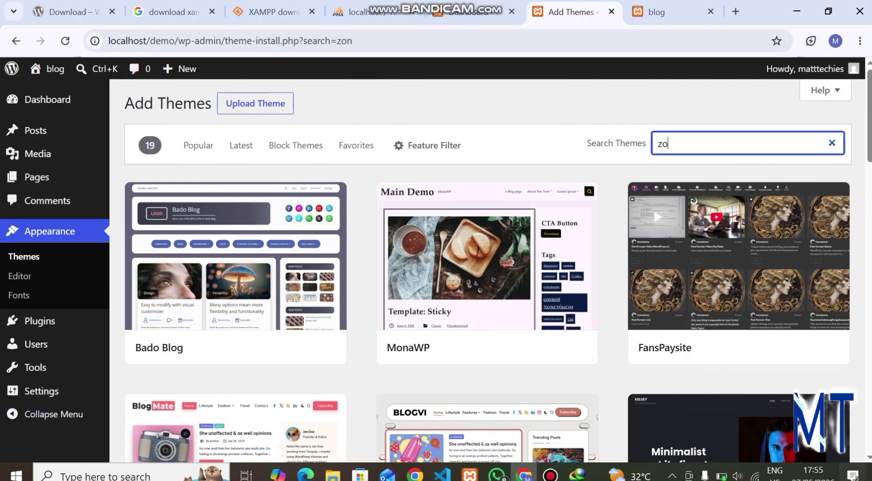
type("zon")
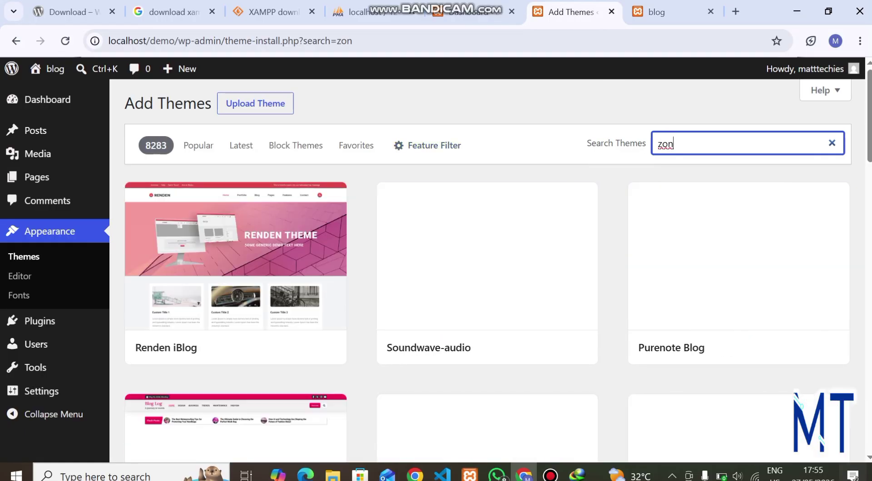
key("BackSpace")
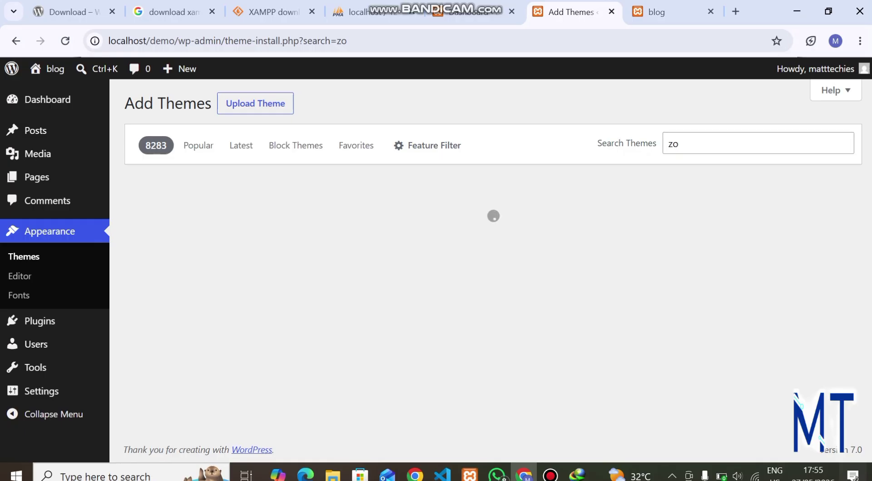
left_click(759, 143)
type("n")
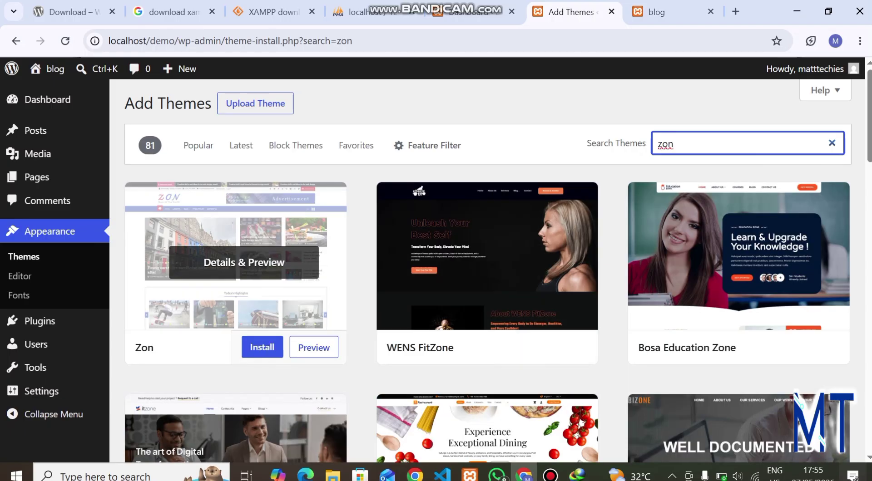
Install the Zon theme and activate it for the blog.
left_click(262, 347)
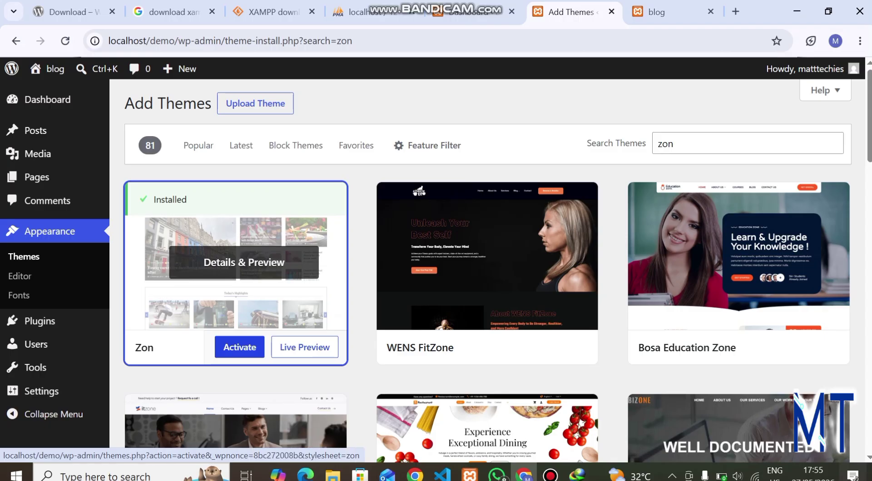
left_click(240, 348)
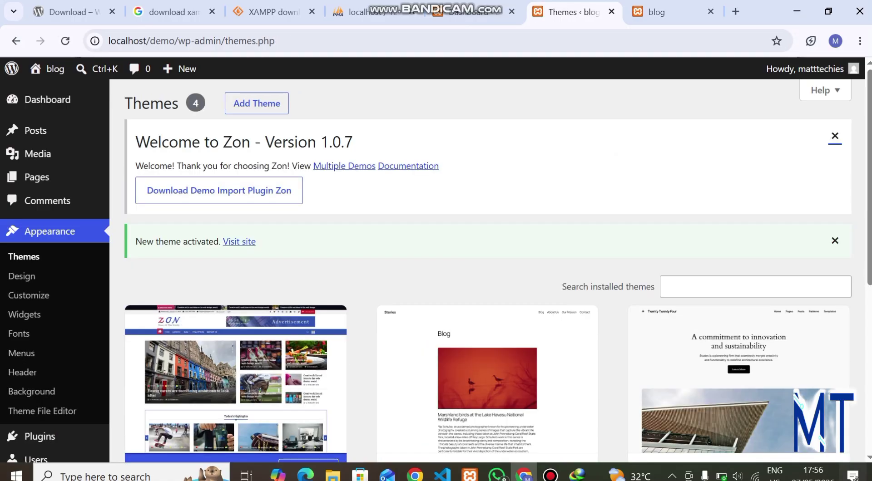
scroll(236, 273, "down", 3)
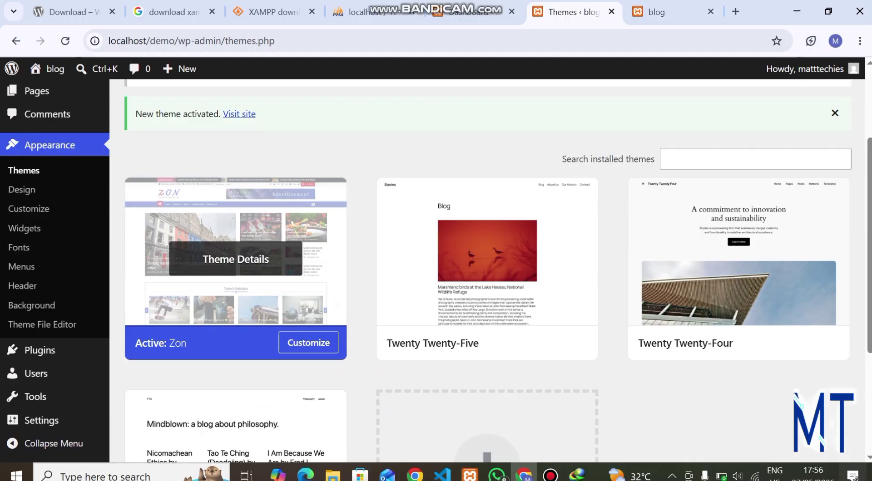
Reload the blog's public front page and examine its layout from header to footer with the Zon theme.
left_click(656, 12)
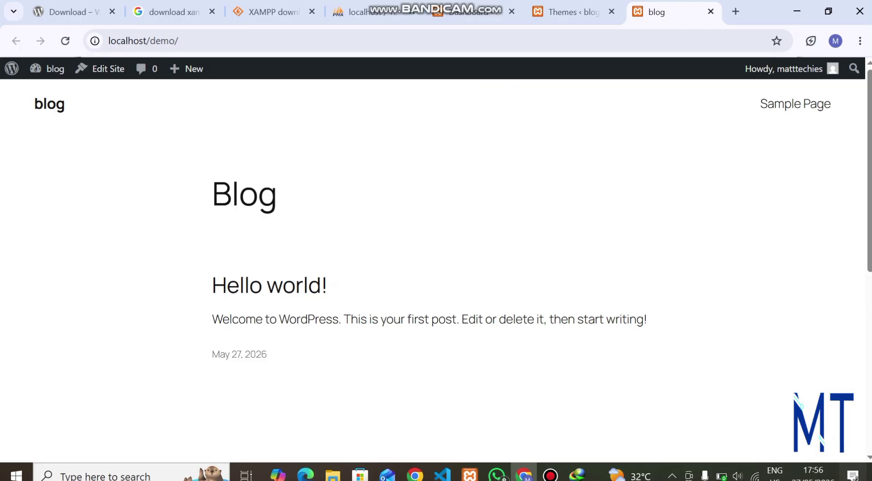
key("F5")
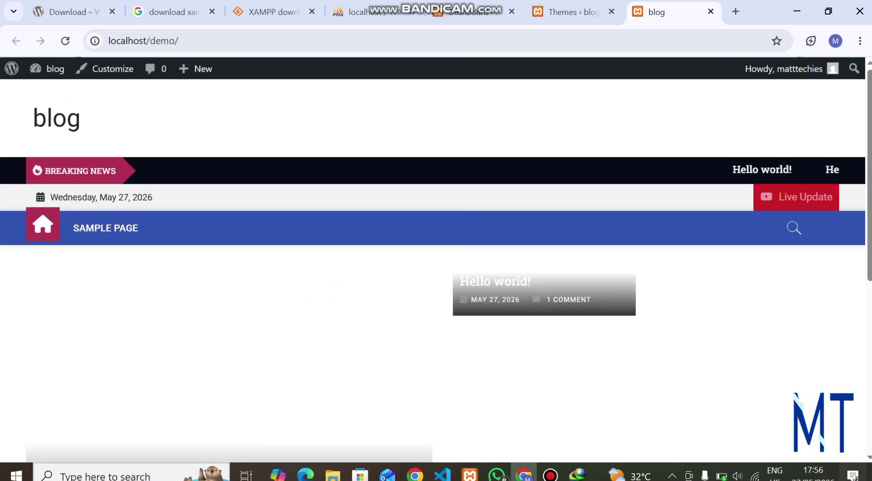
scroll(433, 273, "down", 4)
scroll(433, 273, "up", 5)
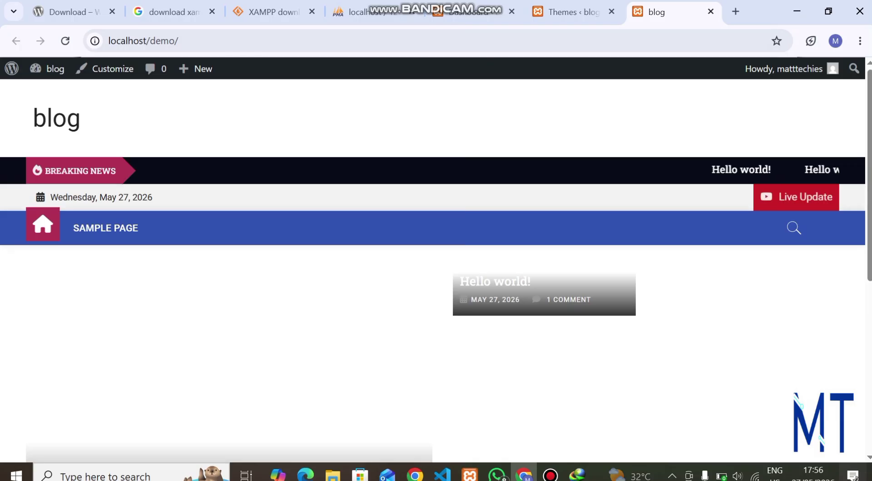
scroll(432, 272, "down", 3)
scroll(432, 273, "up", 3)
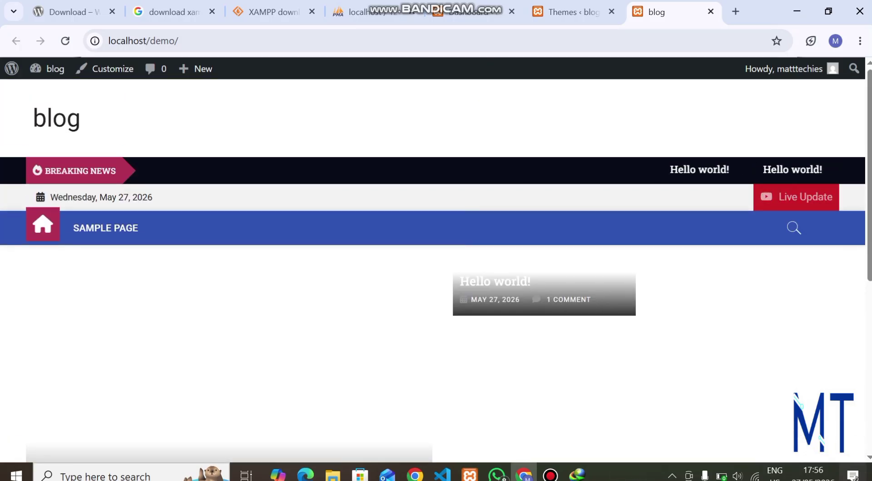
scroll(433, 272, "down", 5)
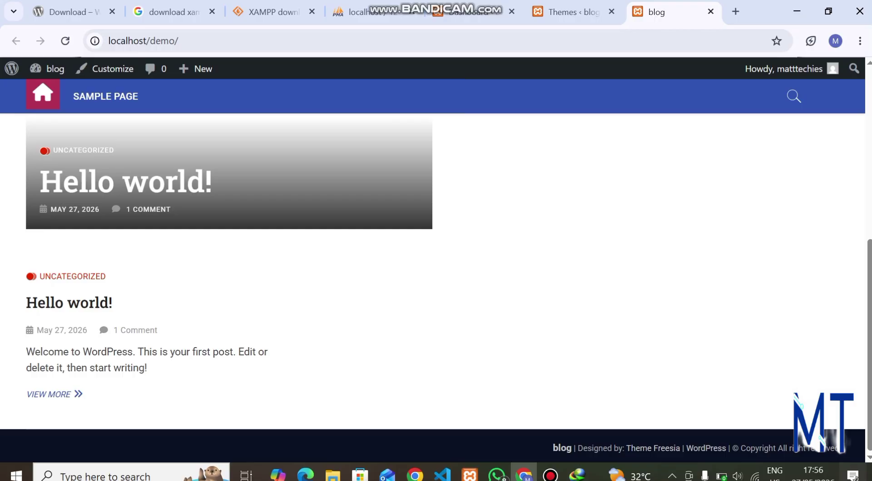
scroll(432, 264, "up", 7)
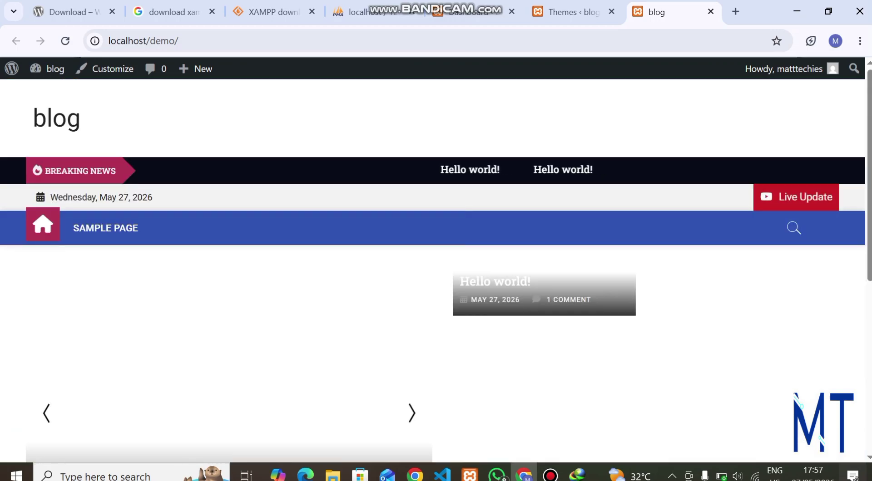
Download the Theme Freesia Demo Import plugin through the Zon welcome notice on the Themes page and show the recent downloads.
key("ctrl+Page_Up")
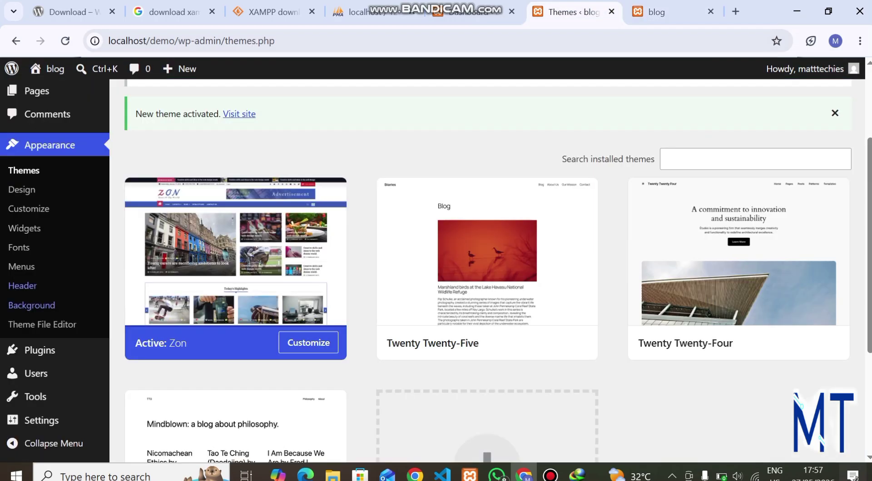
scroll(236, 273, "down", 1)
scroll(235, 272, "up", 3)
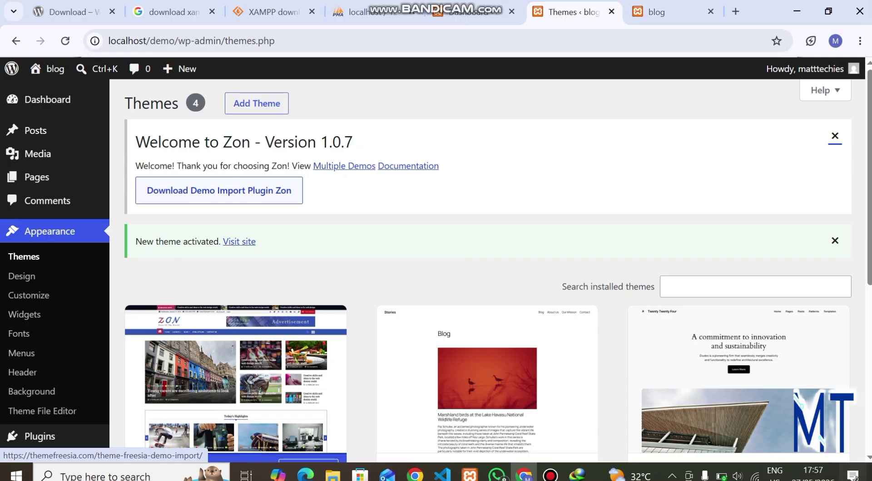
left_click(219, 190)
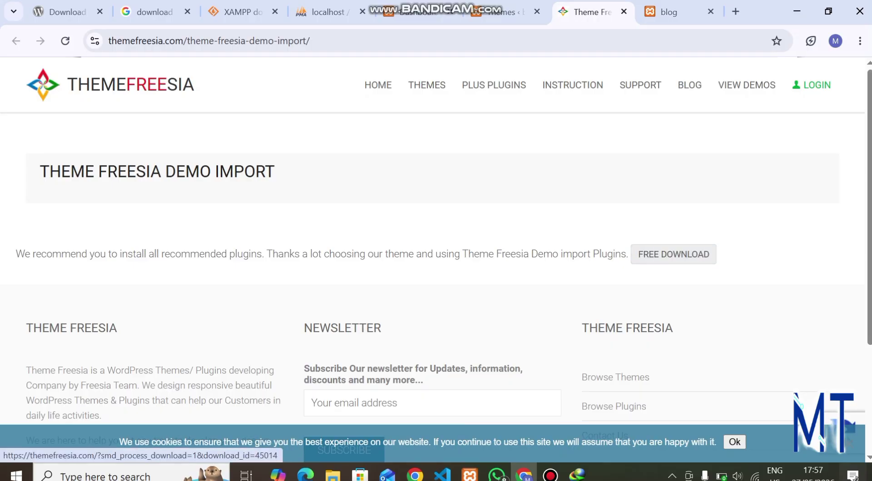
left_click(674, 254)
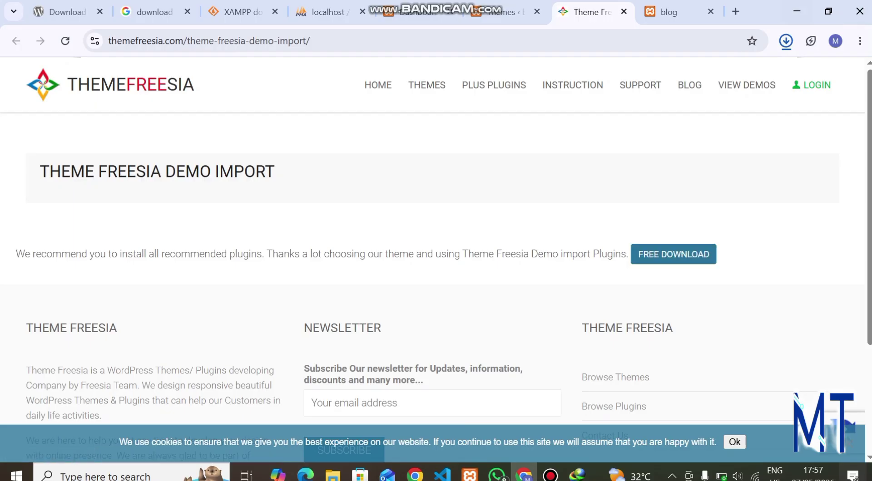
left_click(786, 40)
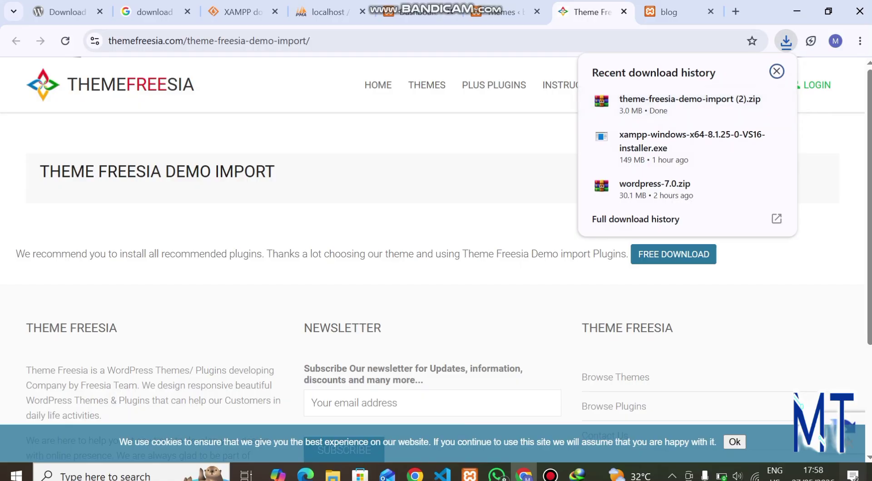
Switch to File Explorer and check the Downloads folder for the downloaded theme-freesia-demo-import (2) archive.
key("Escape")
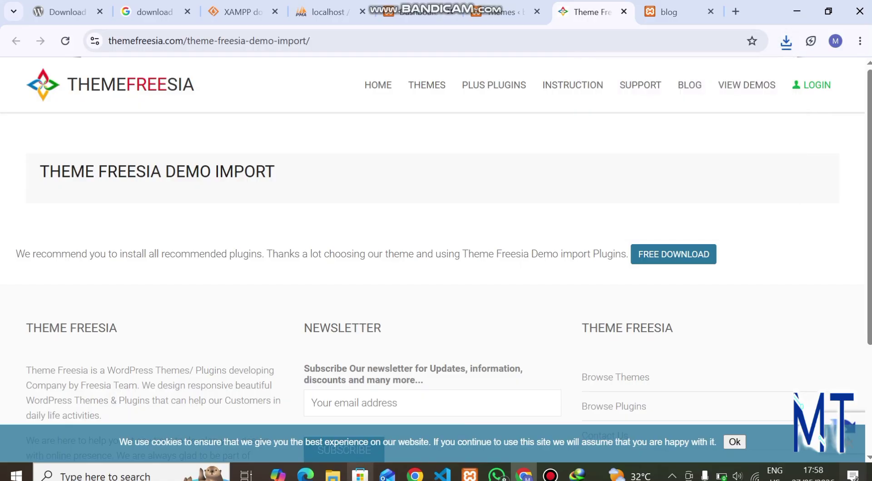
mouse_move(332, 475)
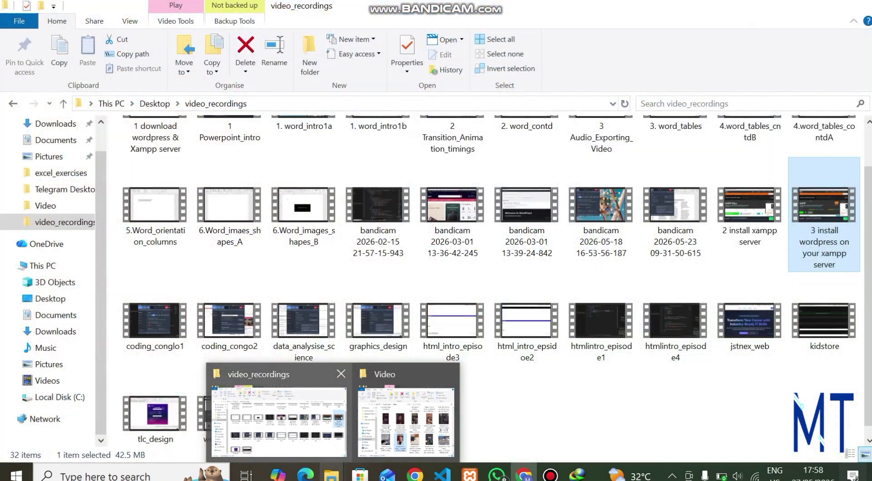
left_click(279, 420)
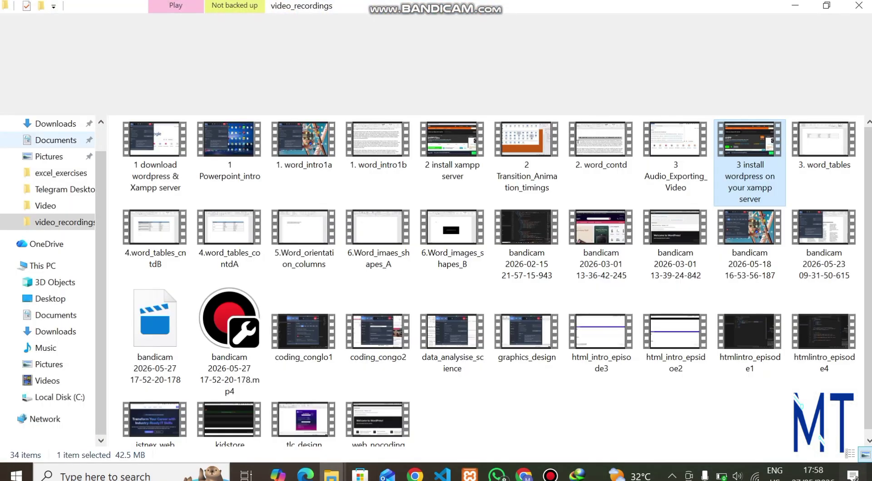
left_click(56, 123)
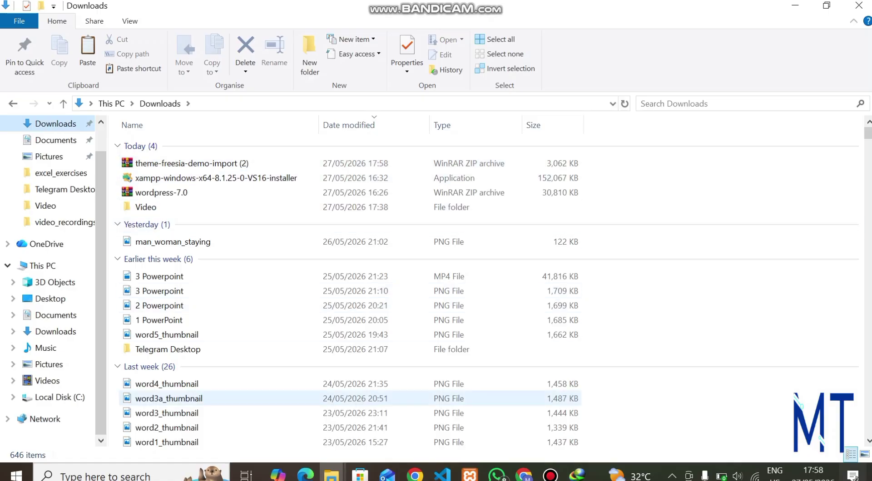
Return to the blog's WordPress dashboard in Chrome and open the plugin upload form for adding a .zip plugin.
left_click(524, 475)
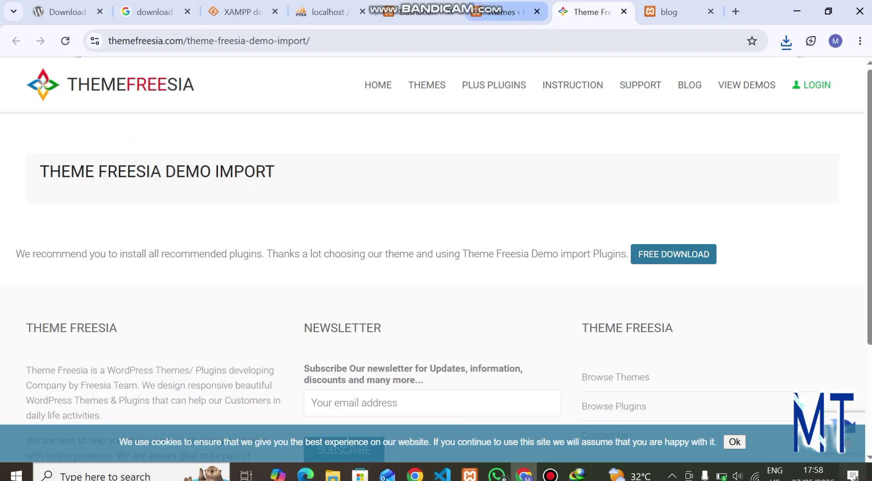
left_click(504, 12)
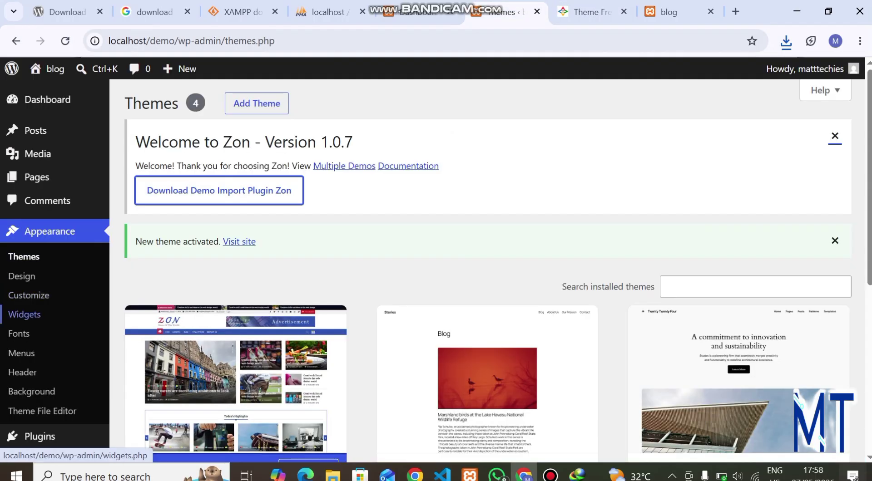
scroll(18, 331, "down", 2)
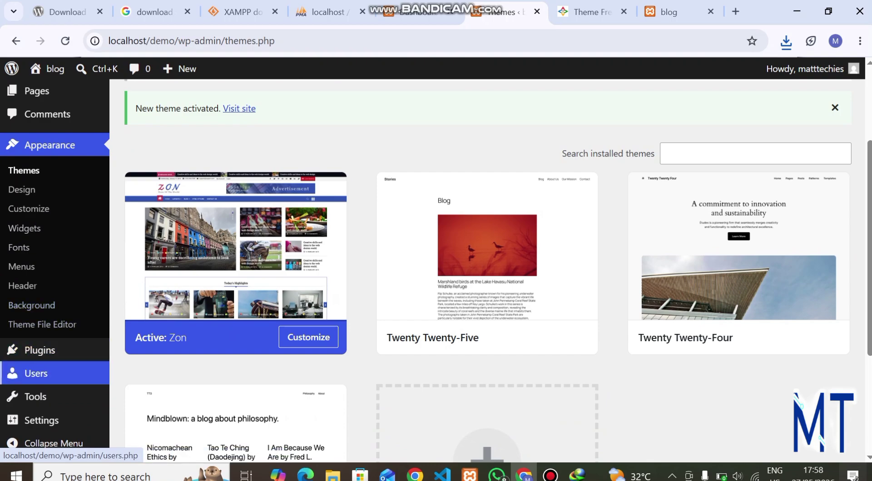
mouse_move(41, 350)
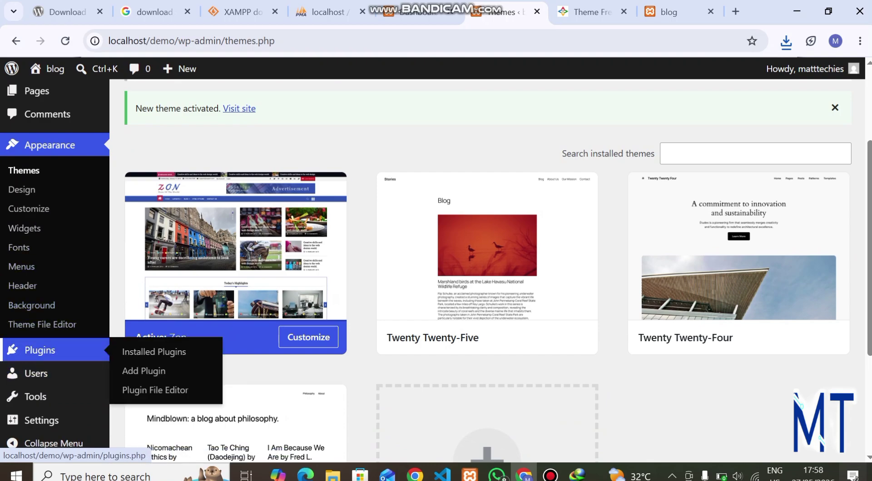
left_click(144, 371)
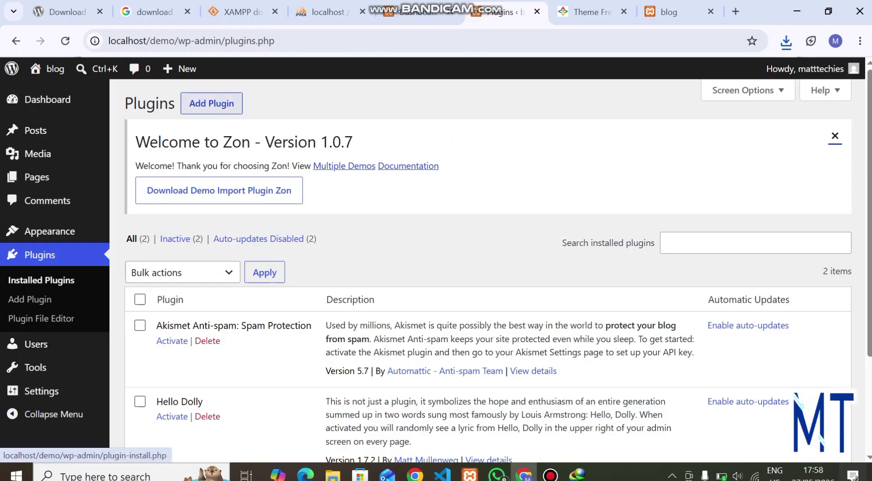
left_click(212, 103)
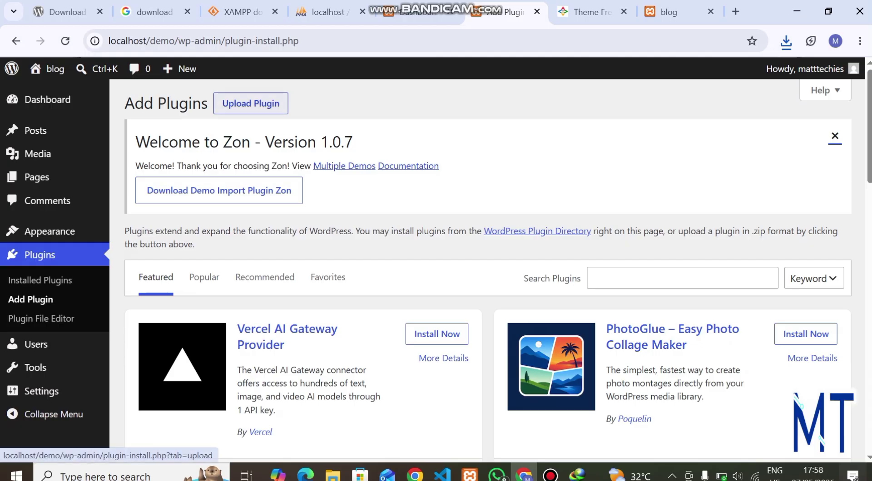
left_click(250, 103)
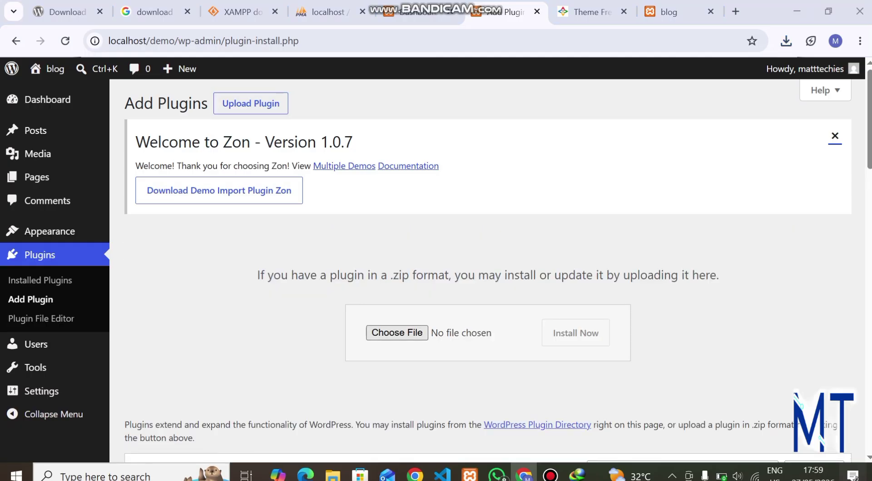
Choose theme-freesia-demo-import (2).zip from the Downloads folder and install it as a plugin.
left_click(397, 333)
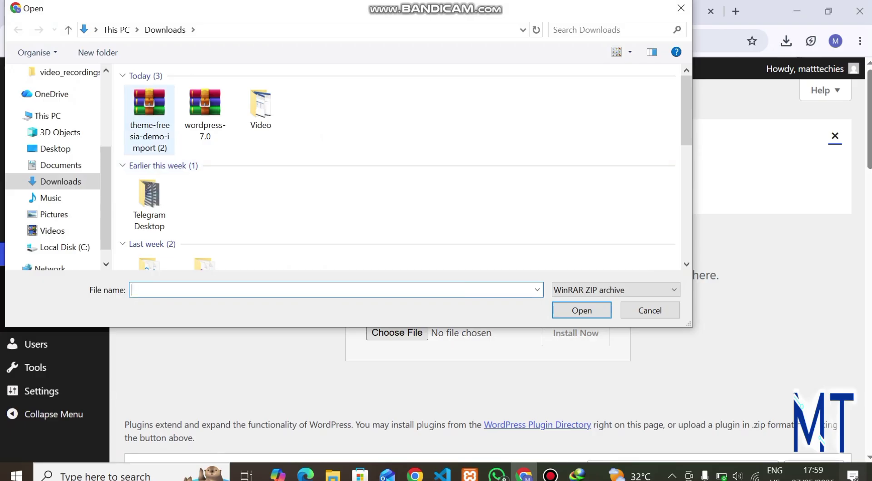
left_click(149, 116)
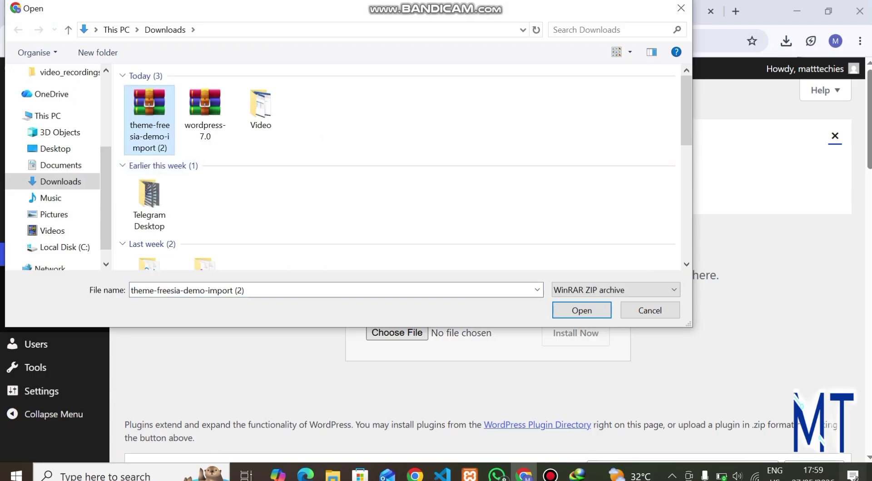
left_click(582, 310)
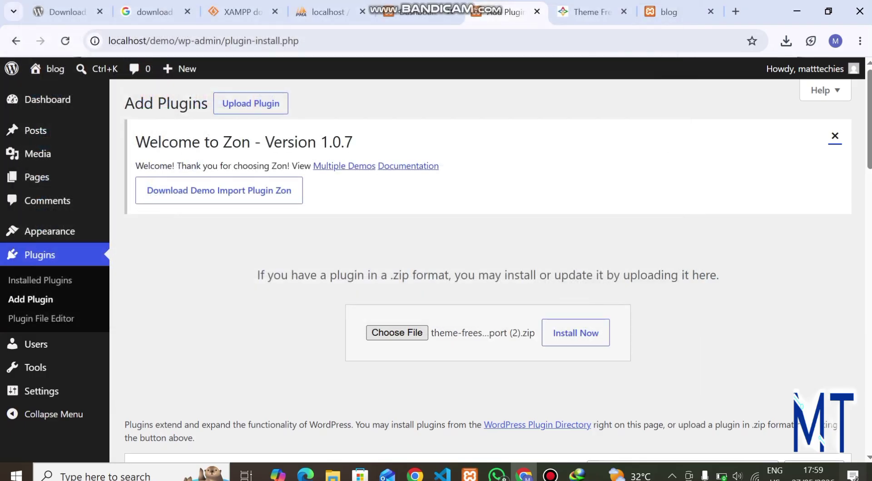
key("Tab")
key("Return")
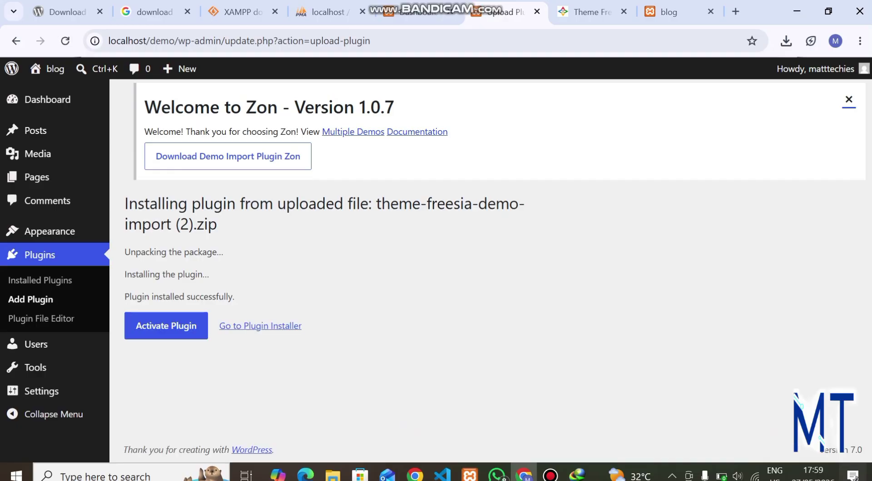
Activate the Theme Freesia Demo Import plugin and check its entry among the installed plugins.
left_click(167, 324)
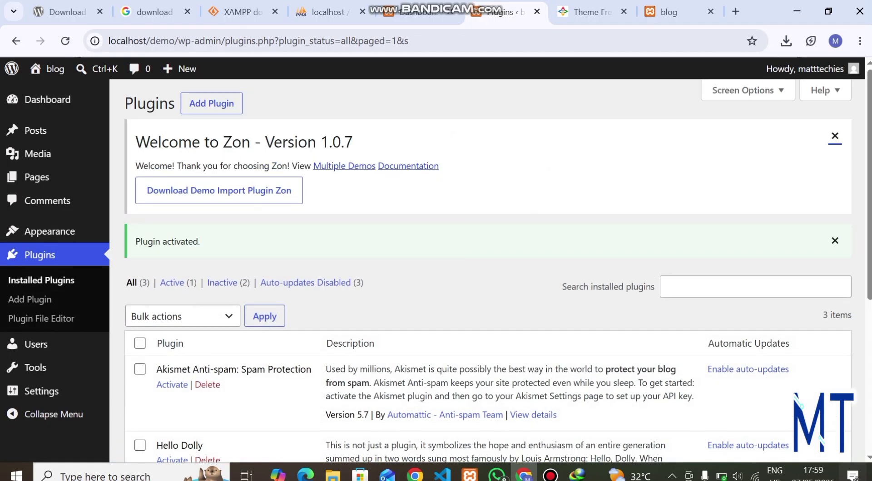
scroll(498, 267, "down", 6)
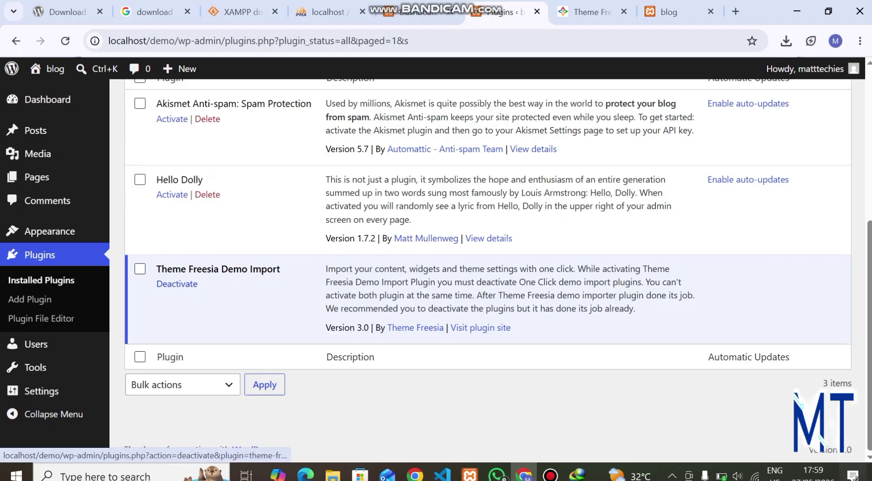
scroll(177, 284, "up", 5)
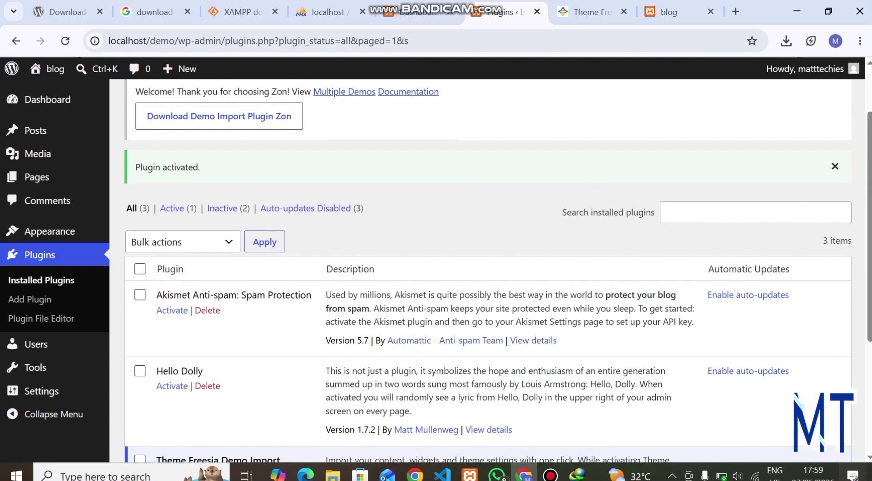
scroll(176, 284, "up", 2)
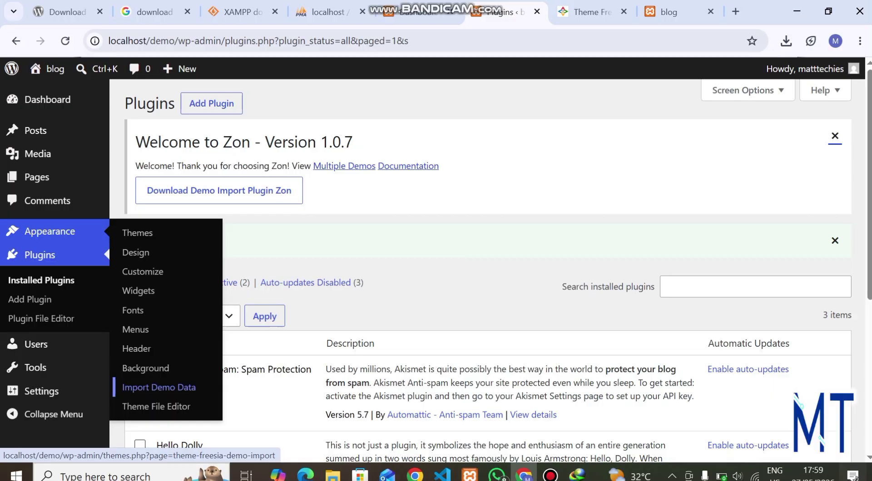
Open the Import Demo Data page for the Zon theme and show its available demos.
left_click(159, 388)
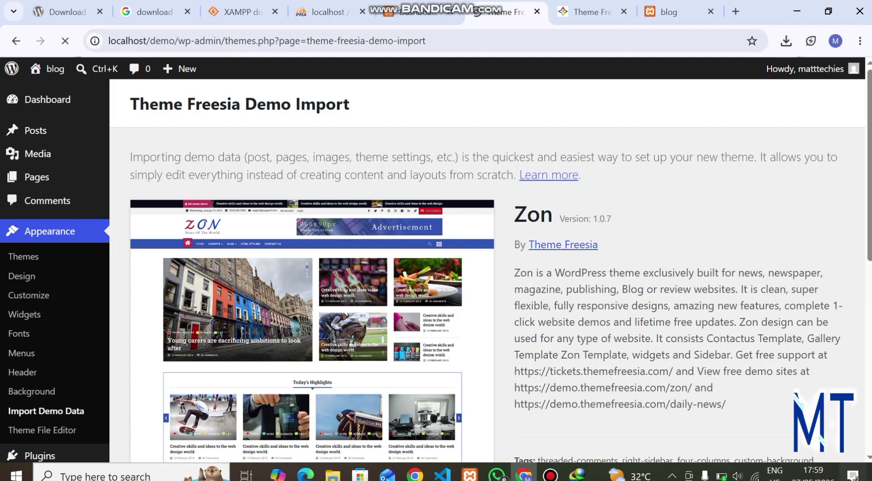
scroll(486, 272, "down", 10)
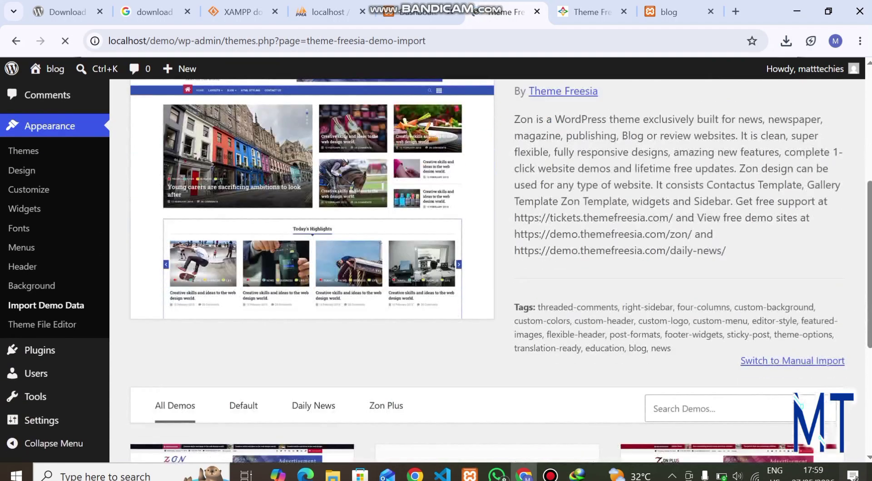
scroll(486, 318, "down", 2)
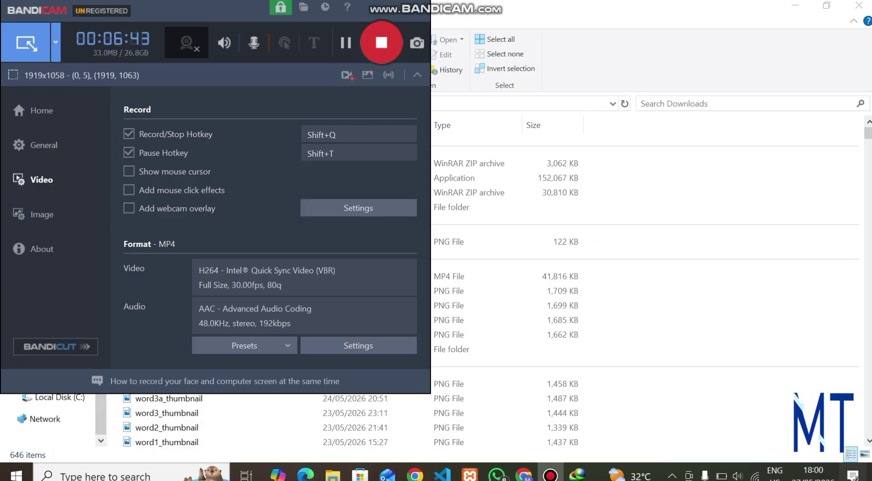
left_click(332, 474)
mouse_move(414, 475)
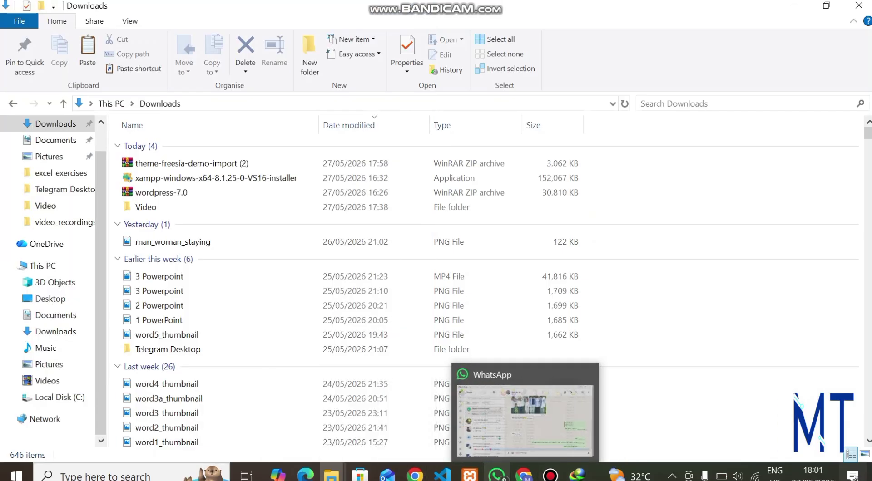
mouse_move(524, 474)
left_click(513, 414)
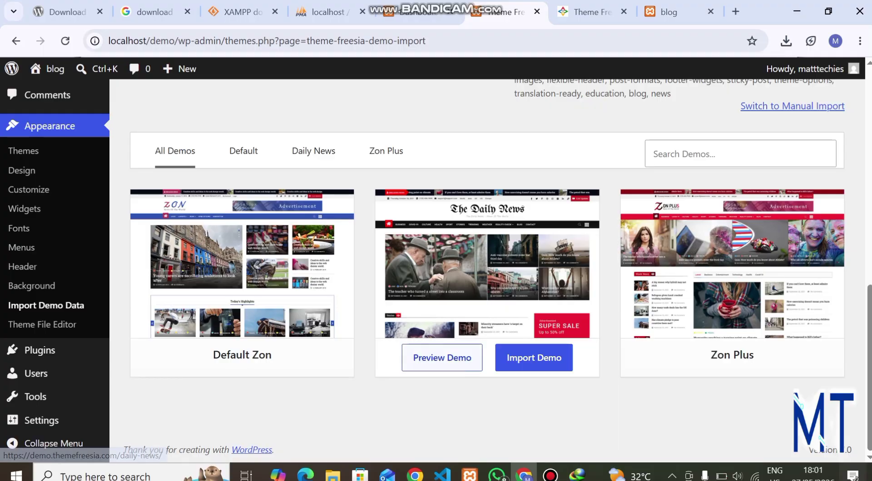
Preview the Zon Daily News demo site, look through its homepage and return to the demo list.
left_click(442, 358)
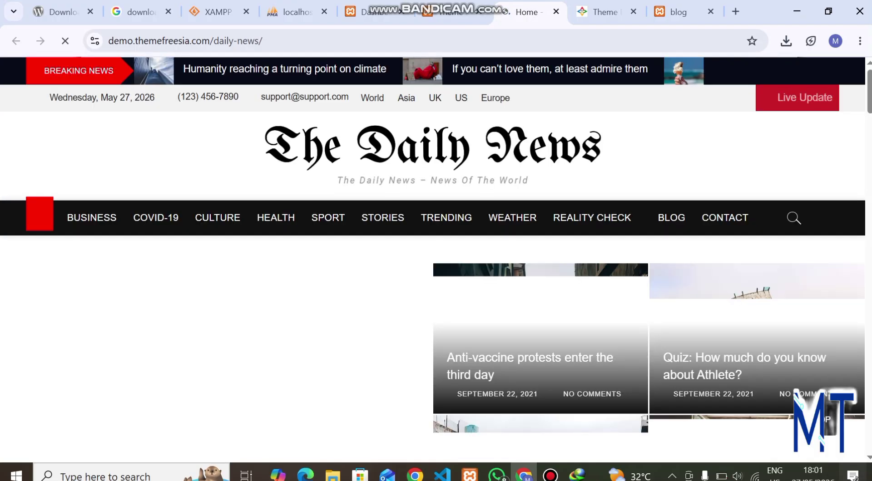
scroll(433, 259, "down", 20)
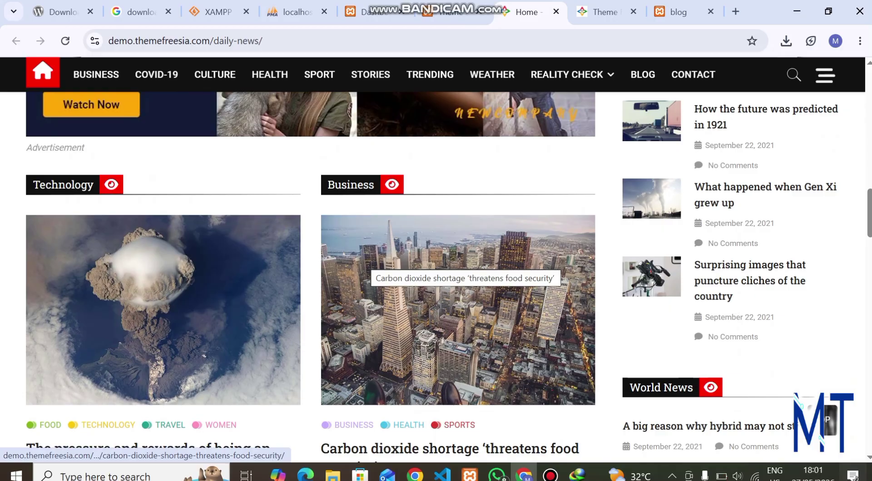
scroll(432, 259, "up", 20)
key("ctrl+Page_Up")
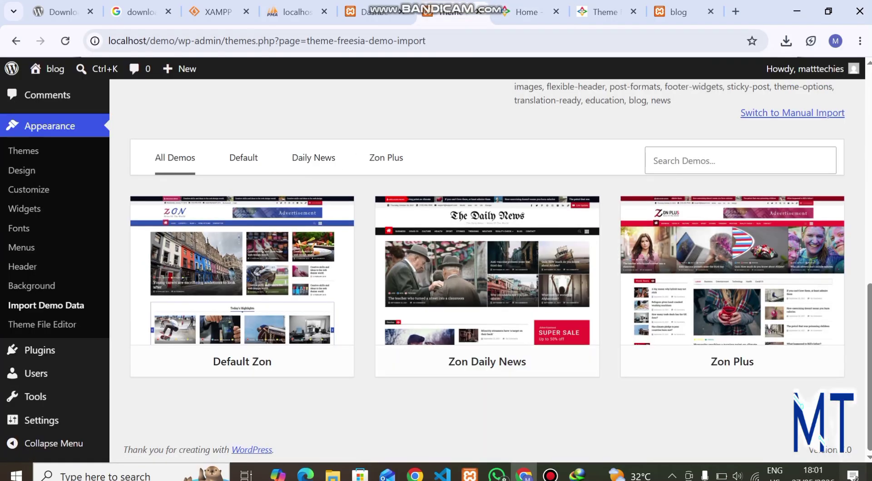
Import the Zon Daily News demo into the blog, continuing past the plugin recommendations.
mouse_move(442, 363)
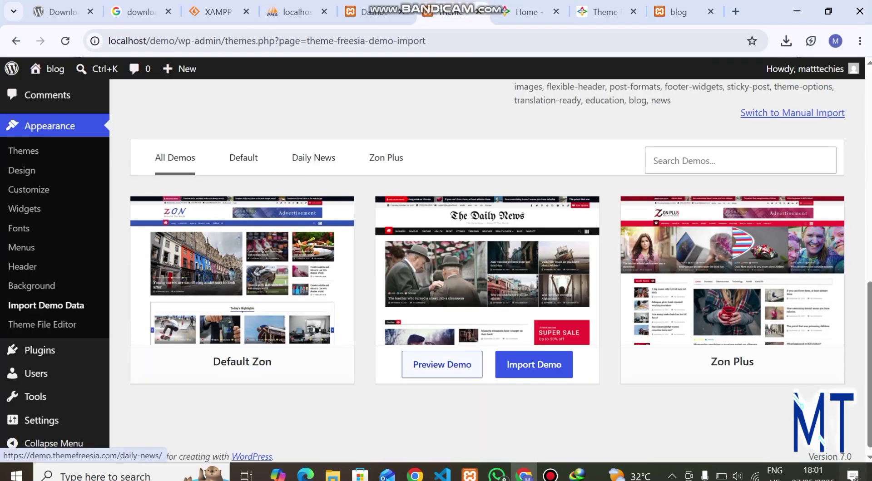
left_click(534, 365)
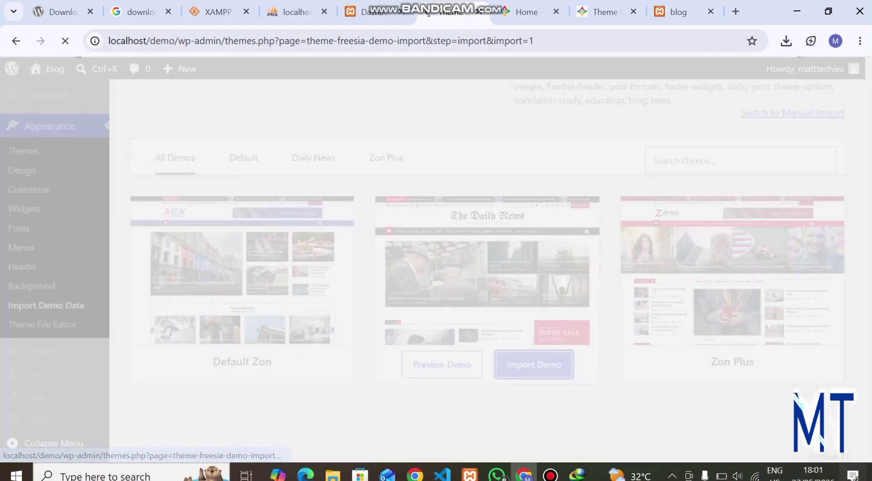
scroll(486, 273, "down", 3)
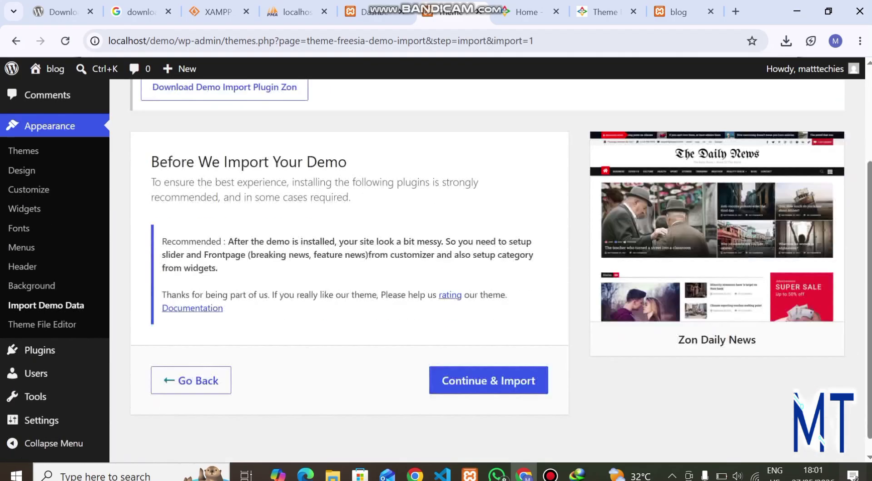
left_click(489, 363)
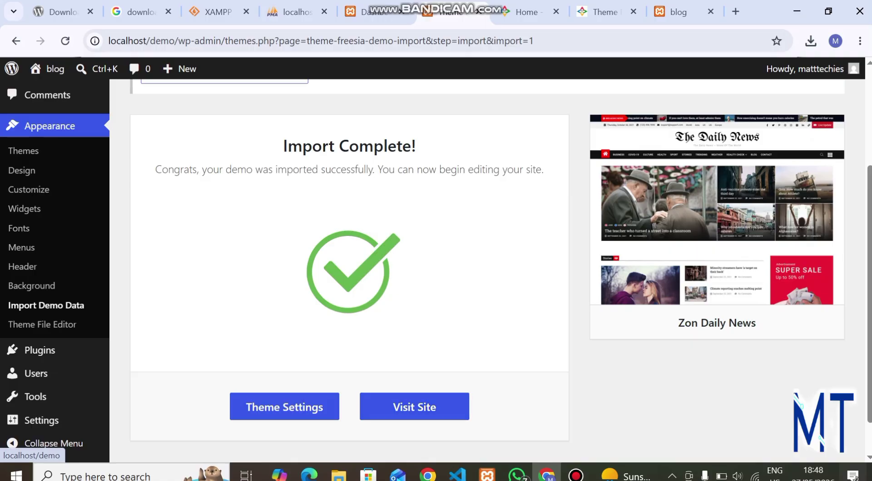
Reload the blog's front page at localhost/demo and examine the imported Daily News layout and its news sections.
left_click(678, 12)
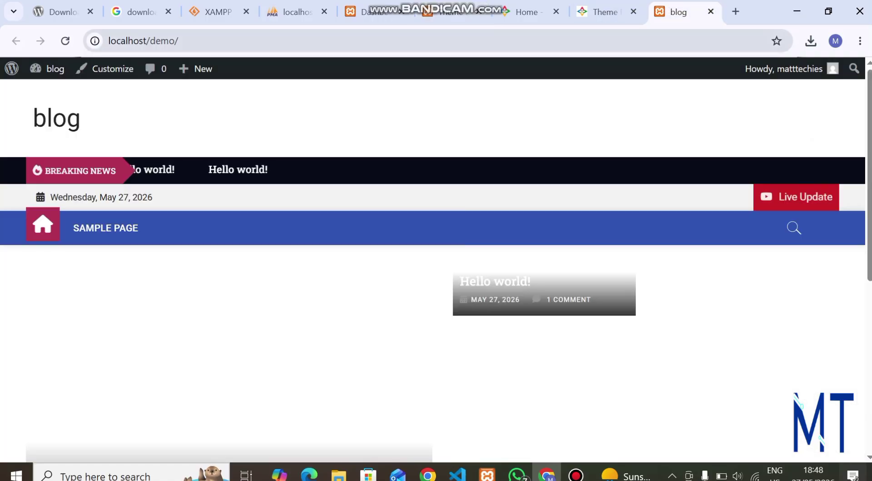
key("ctrl+l")
key("Return")
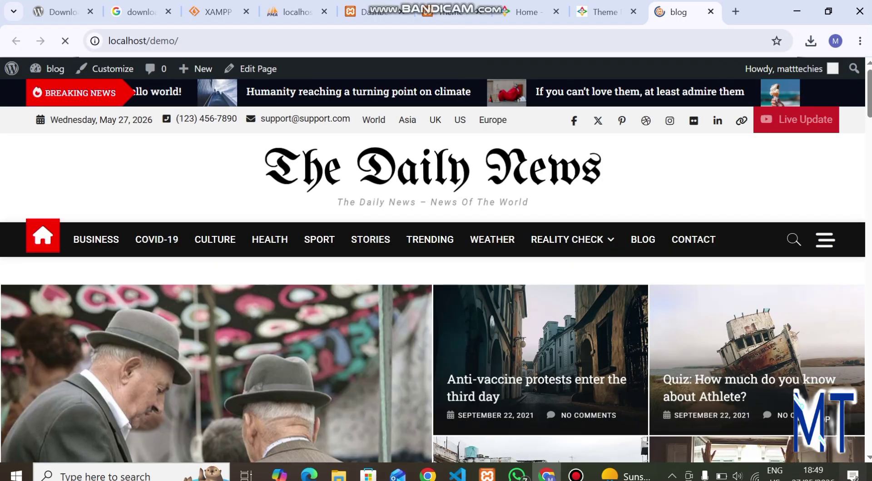
scroll(436, 272, "down", 15)
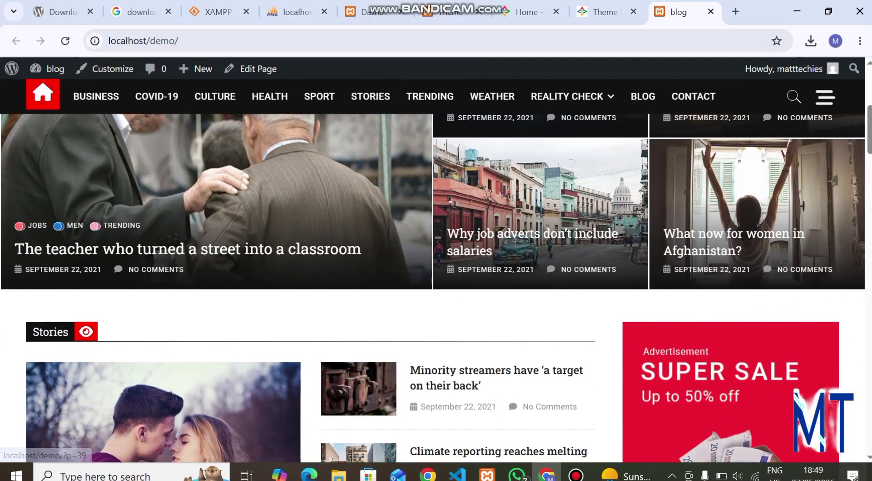
scroll(436, 272, "down", 20)
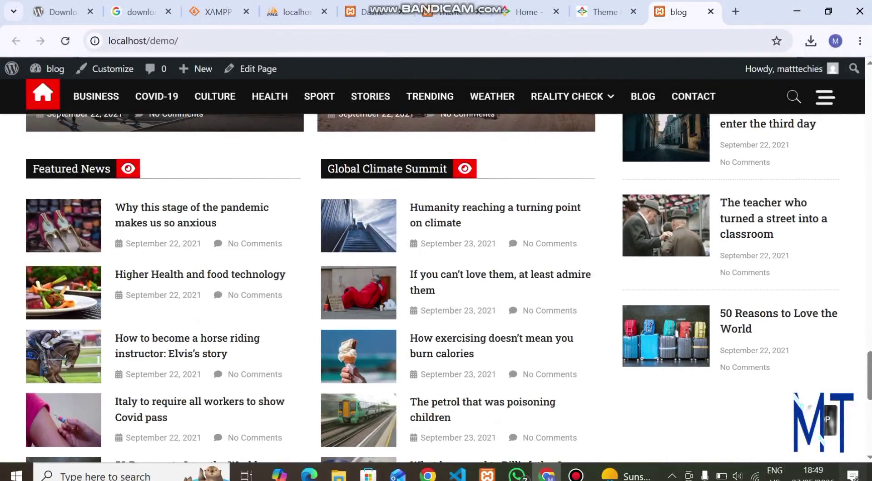
Review the blog's front page again, from the header and featured stories down through the Stories, Technology, Business and World News sections.
scroll(436, 288, "up", 20)
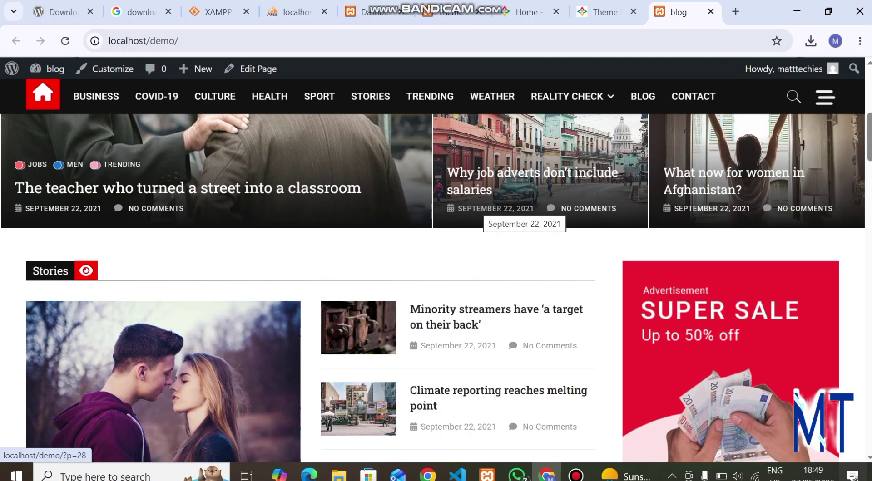
scroll(495, 208, "up", 5)
scroll(495, 208, "down", 7)
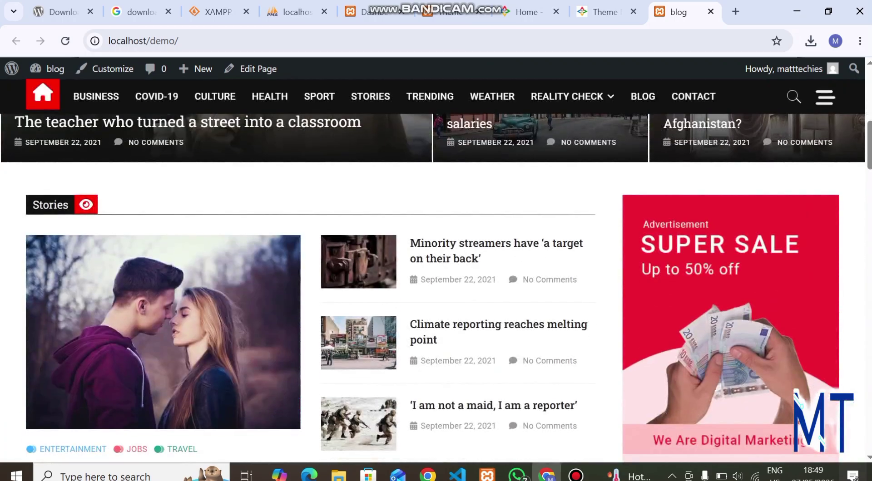
scroll(309, 287, "down", 15)
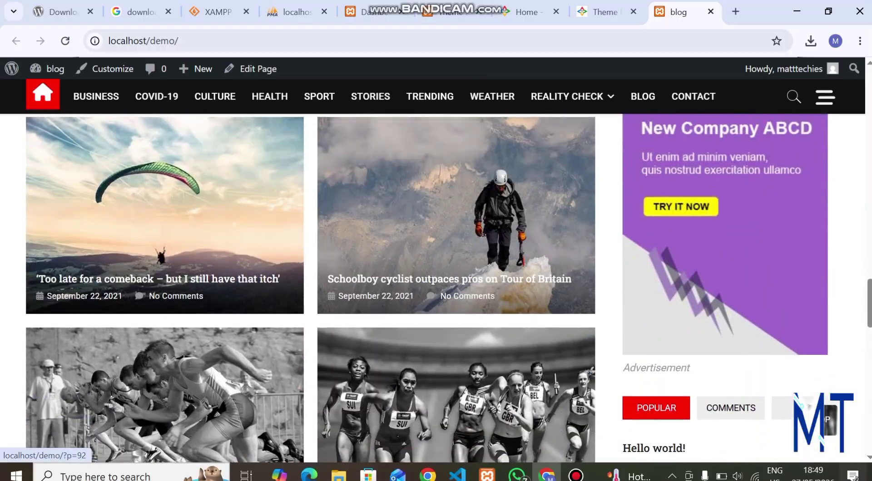
key("Home")
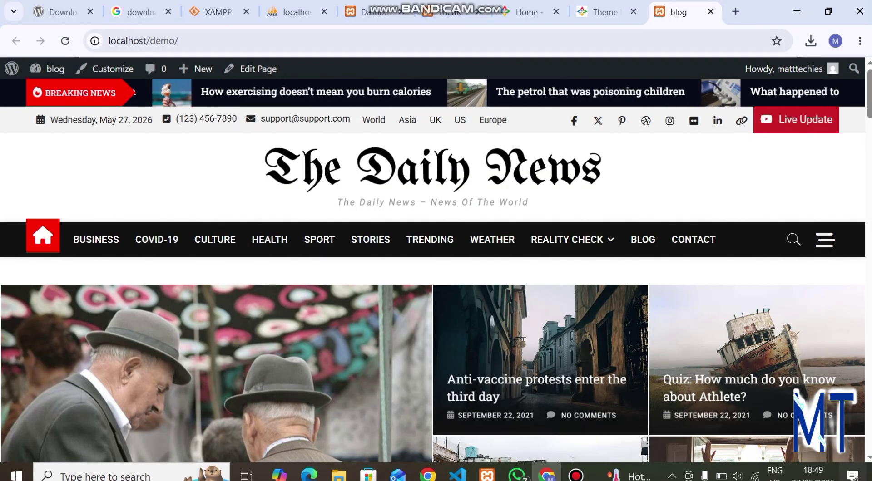
scroll(436, 290, "down", 12)
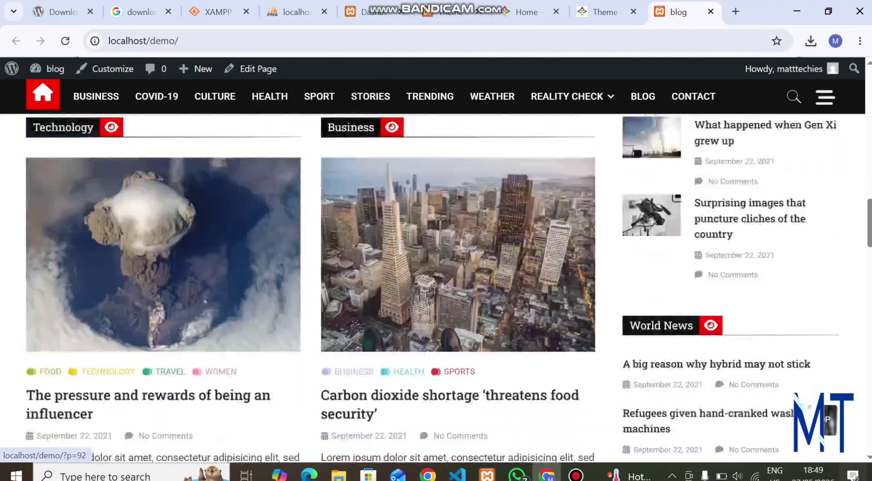
scroll(437, 291, "down", 2)
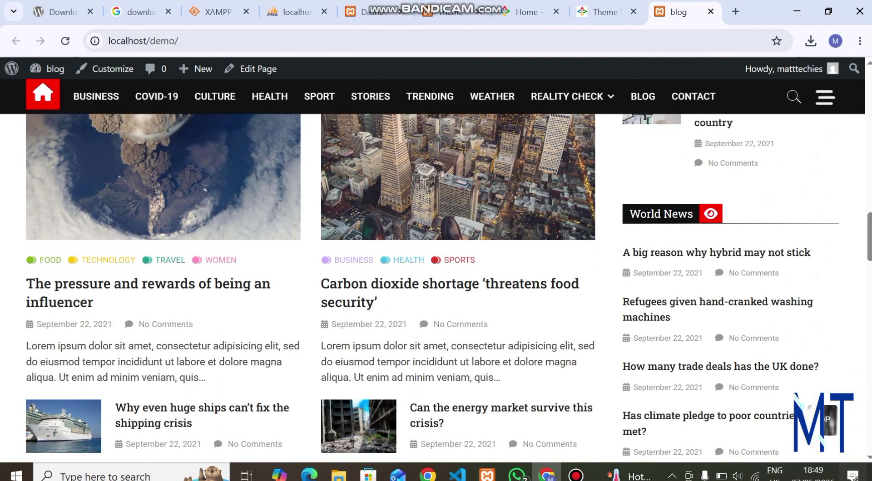